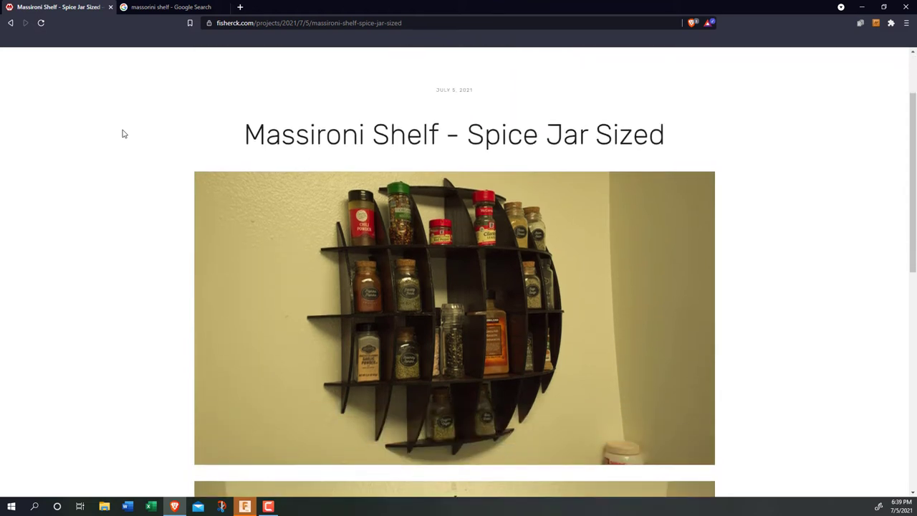
Switch to the 'massironi shelf' image results and browse the spherical shelf designs
scroll(122, 134, "down", 1)
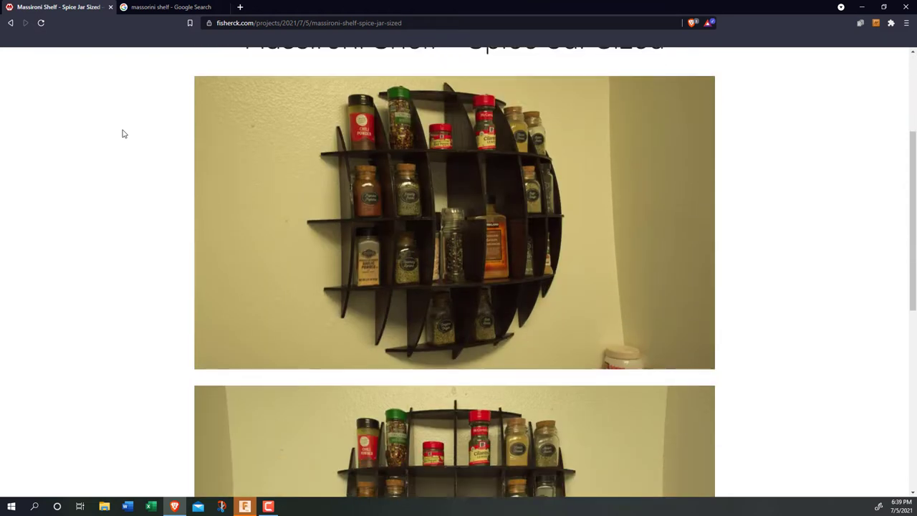
scroll(123, 134, "down", 1)
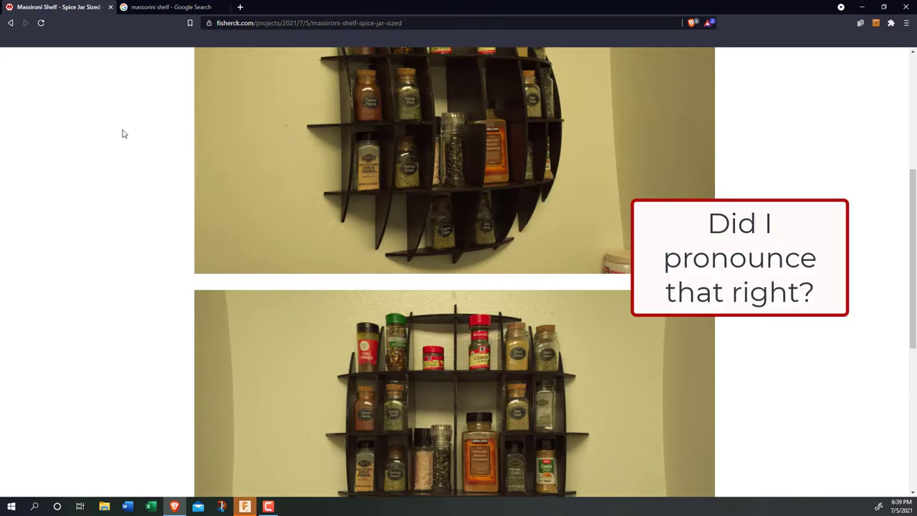
scroll(122, 134, "down", 1)
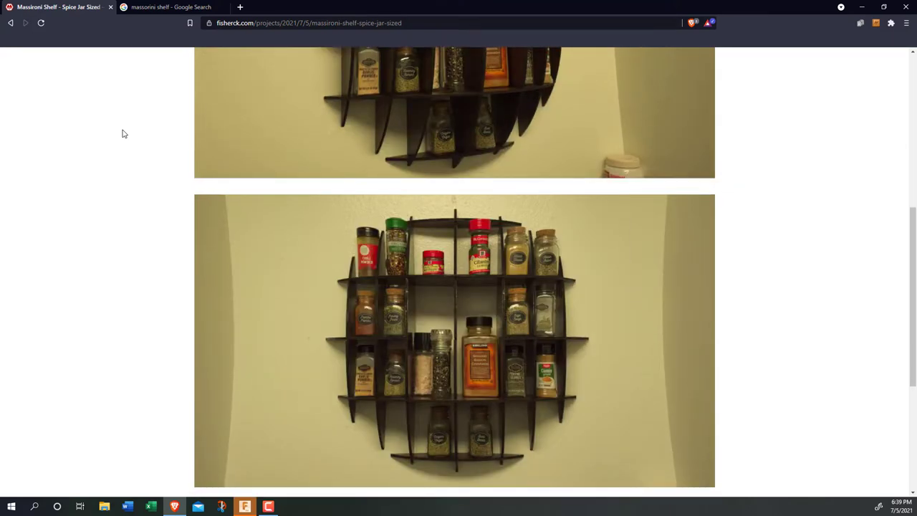
left_click(147, 6)
scroll(253, 178, "down", 2)
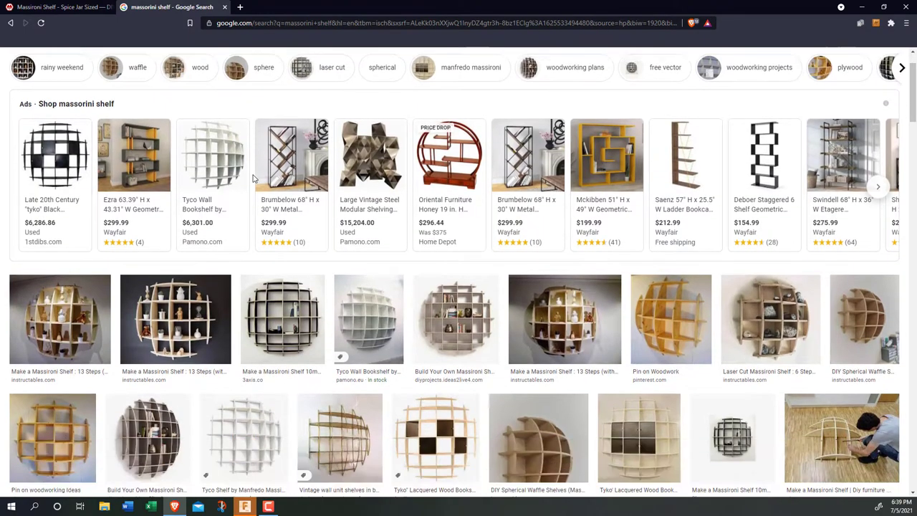
scroll(253, 178, "down", 1)
scroll(253, 178, "down", 1)
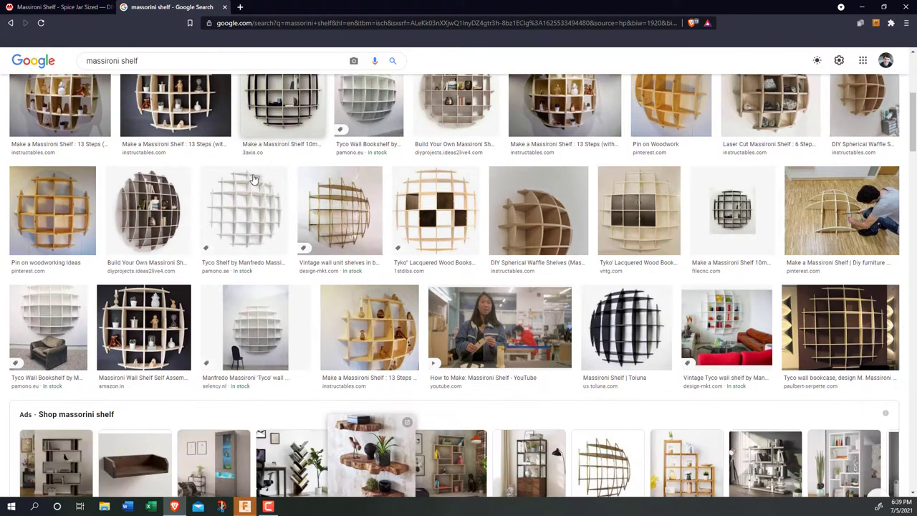
scroll(253, 178, "down", 1)
scroll(253, 177, "down", 1)
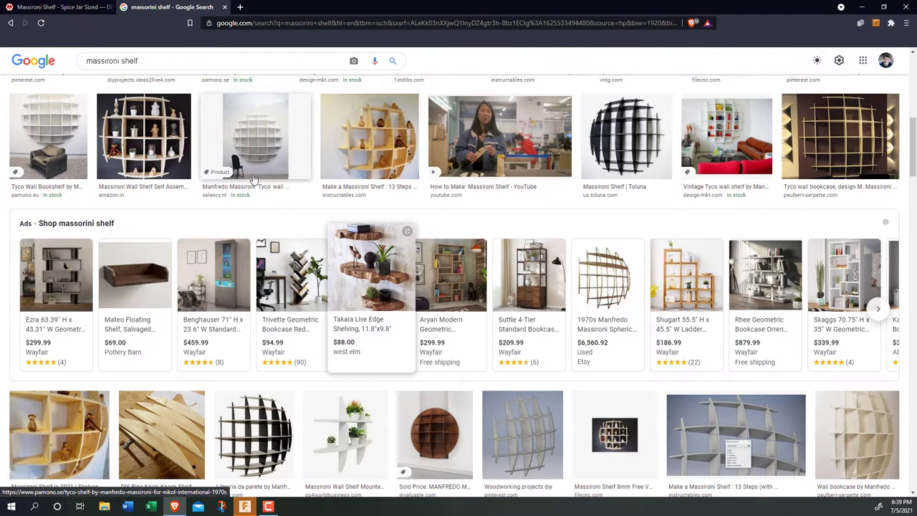
scroll(253, 177, "down", 2)
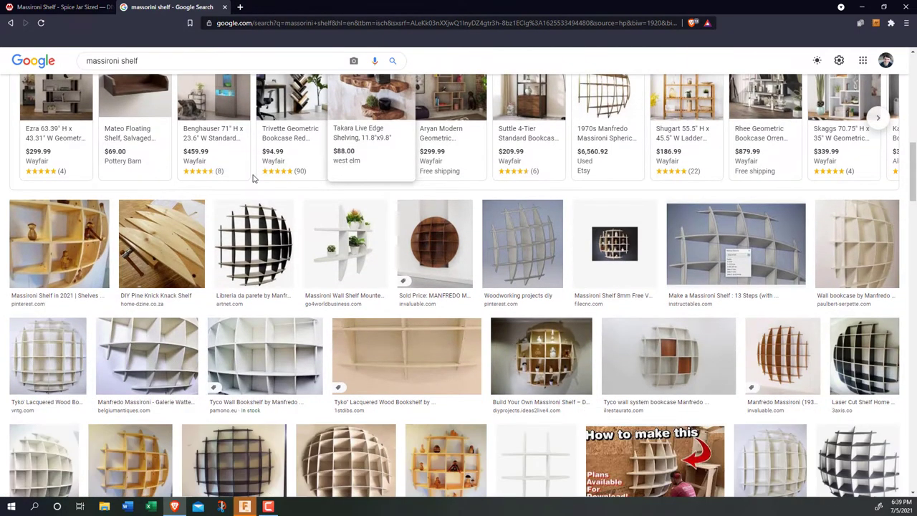
scroll(253, 177, "down", 1)
scroll(253, 177, "down", 1)
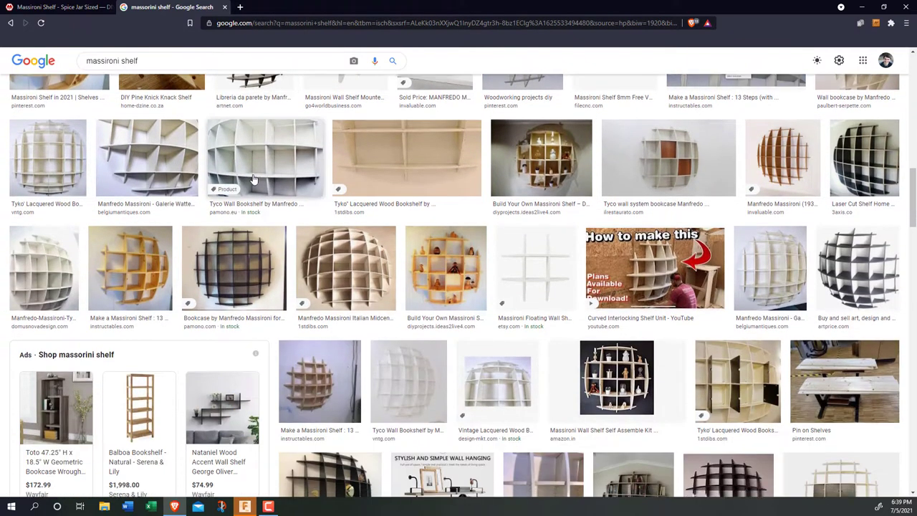
scroll(253, 178, "down", 1)
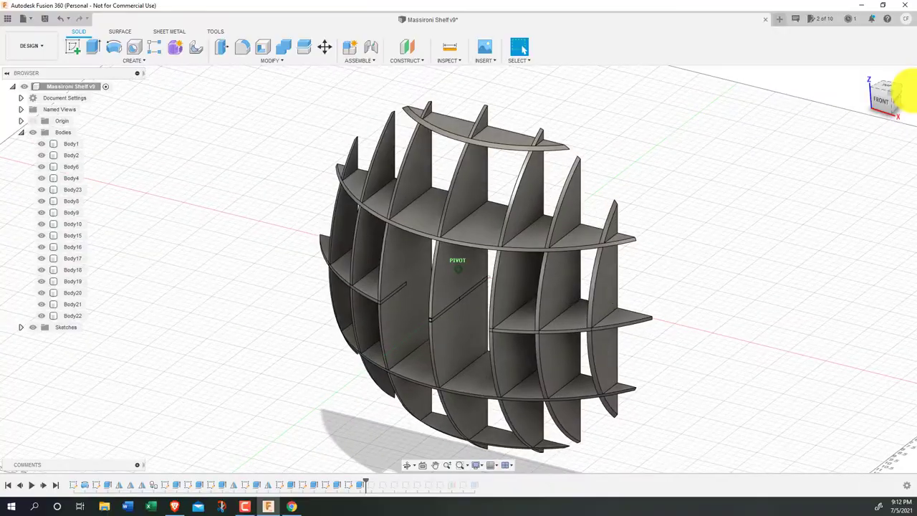
Select the shelf bodies in the model, then clear the selection
left_click(512, 311)
left_click(511, 293)
key("Escape")
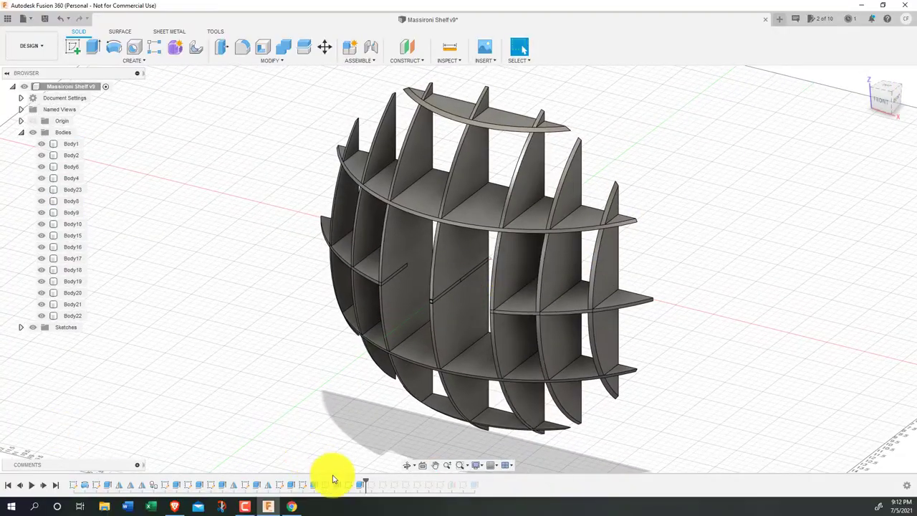
Roll the timeline back to the start and open Sketch1's arc profile dimensioned 22 by 6
left_click_drag(366, 480, 83, 480)
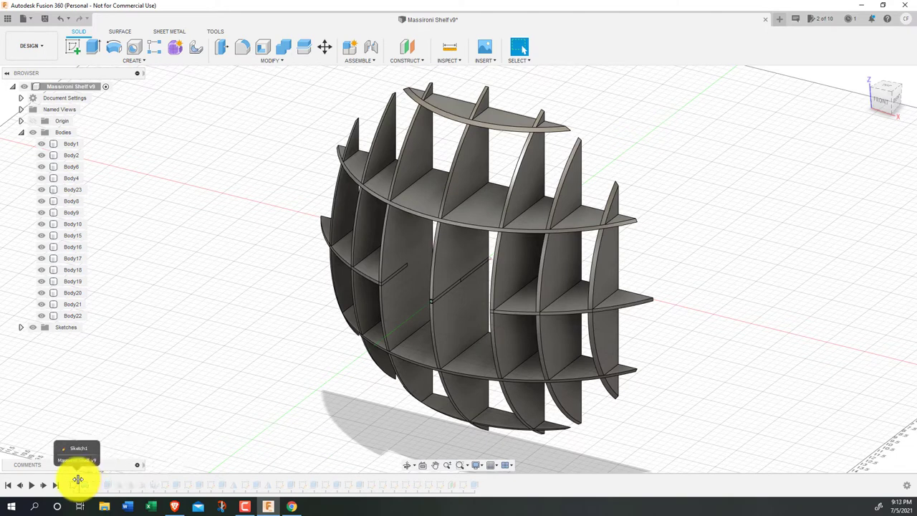
double_click(77, 479)
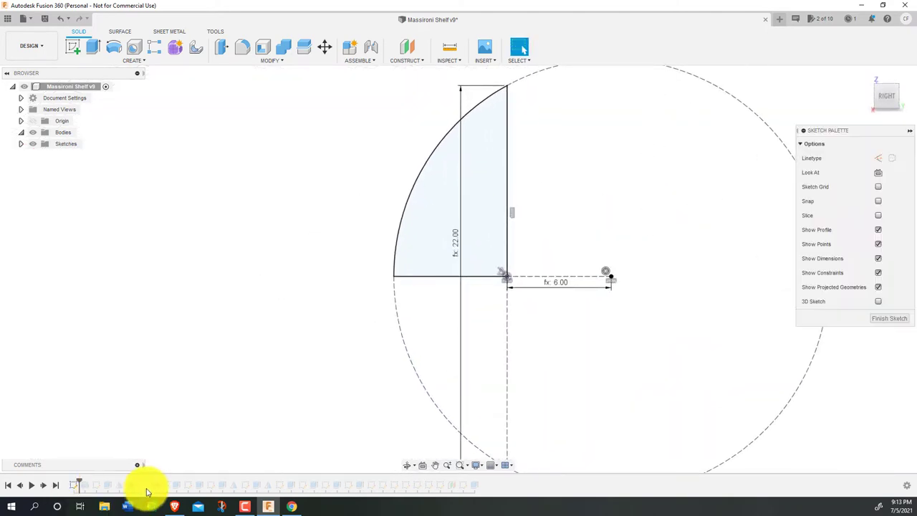
middle_click_drag(651, 368, 490, 344)
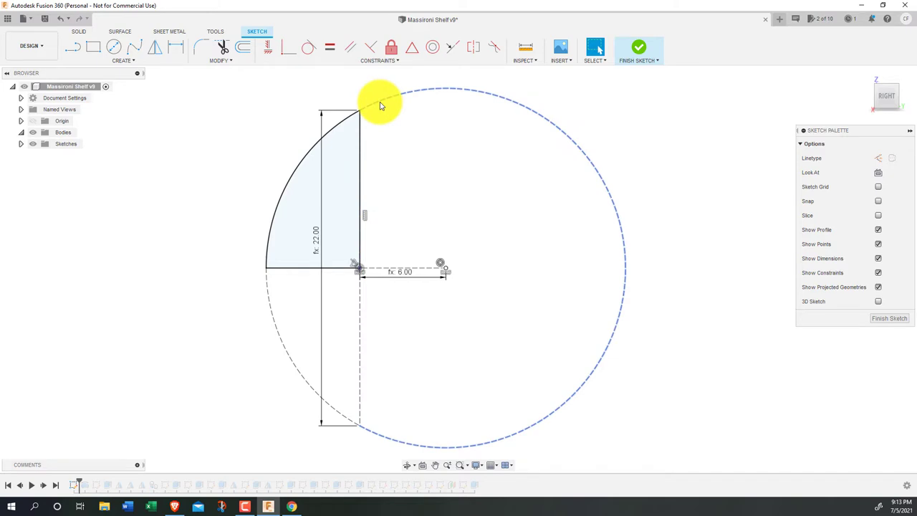
Finish Sketch1, step forward to the revolved half-sphere, and view it isometrically
left_click(639, 51)
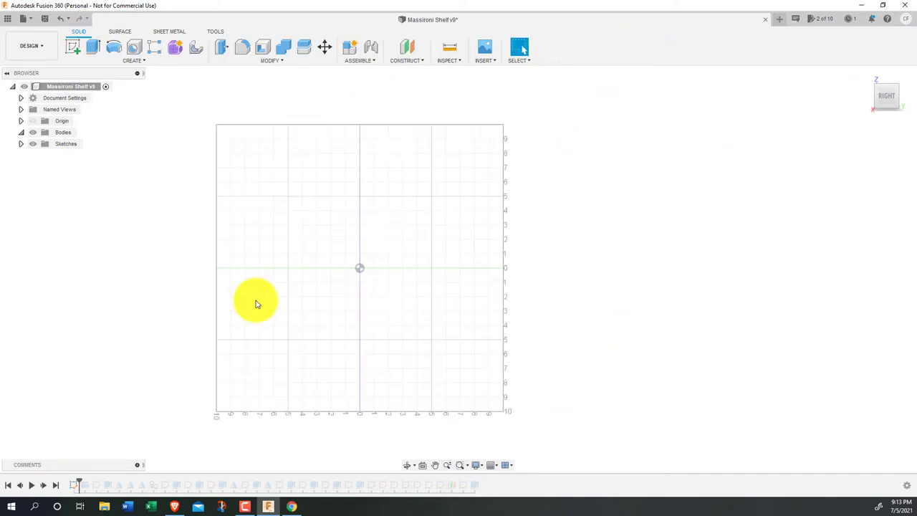
left_click_drag(84, 478, 88, 477)
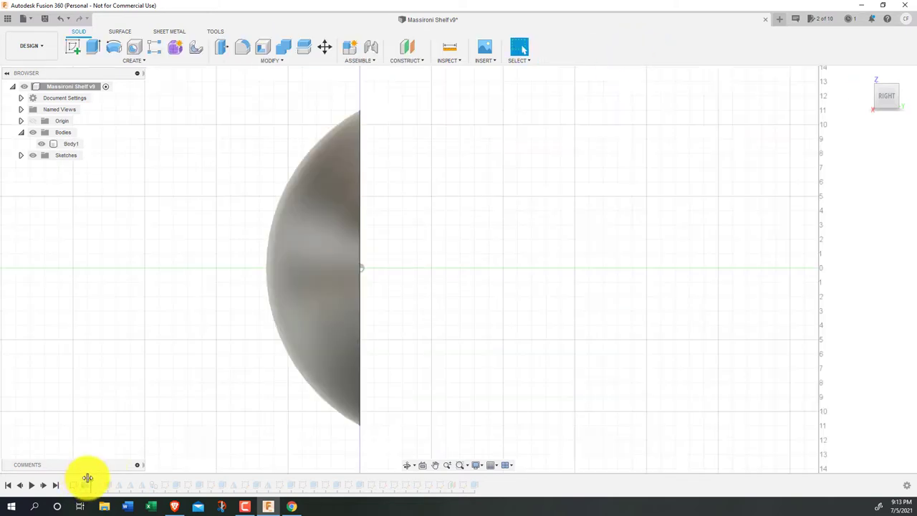
left_click(900, 89)
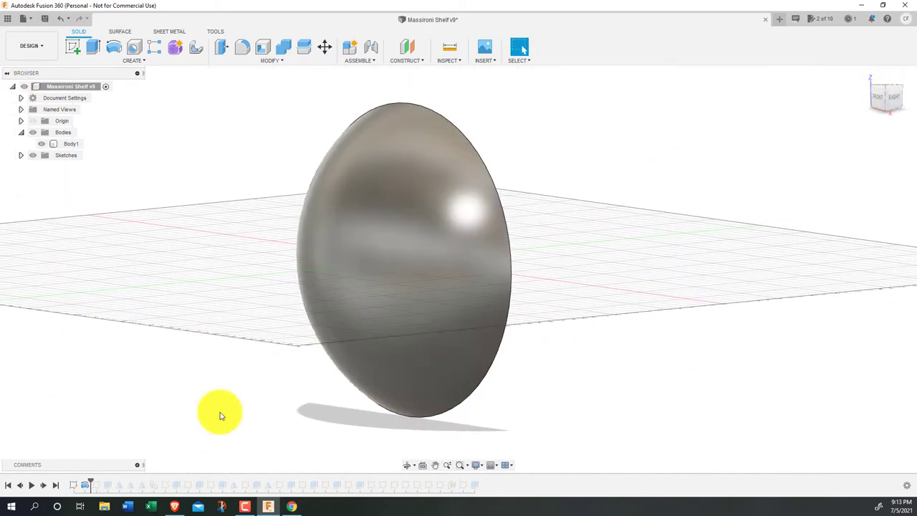
Review Sketch2 on the dome, clear the Body1 selection, and finish the sketch
double_click(95, 483)
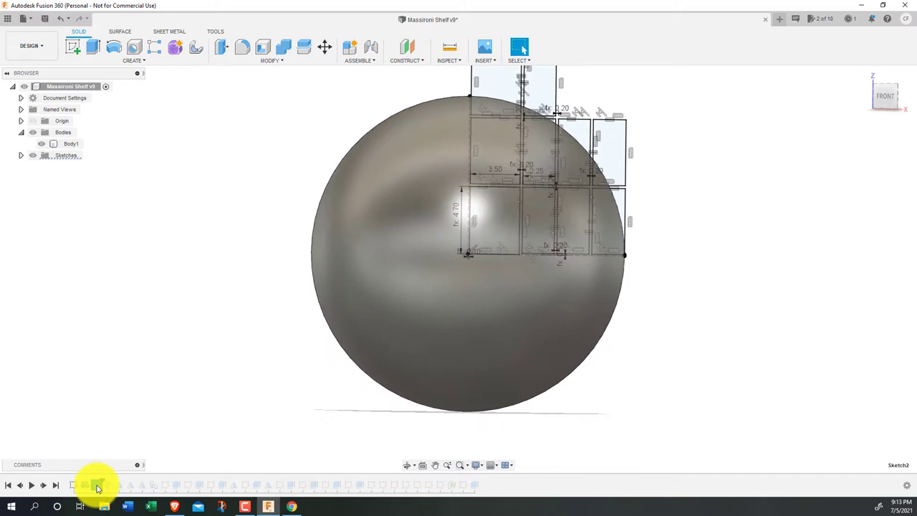
middle_click_drag(492, 299, 467, 363)
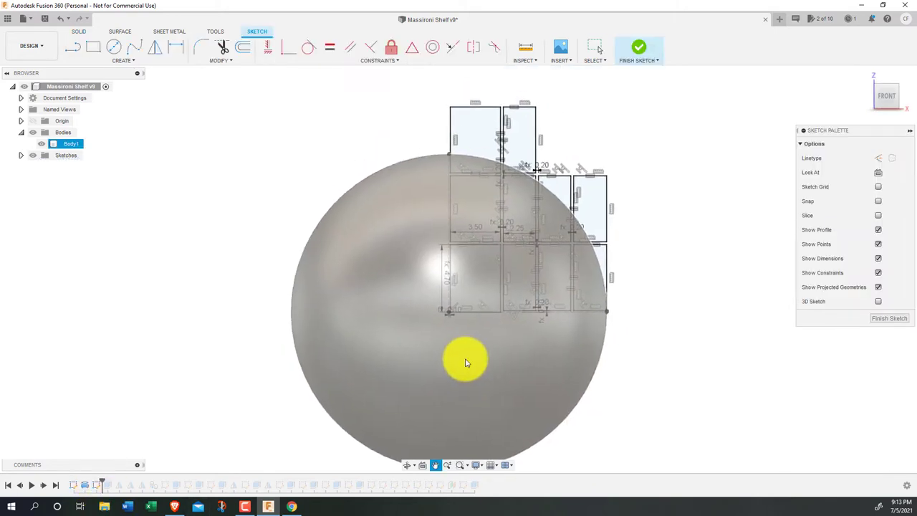
left_click(635, 233)
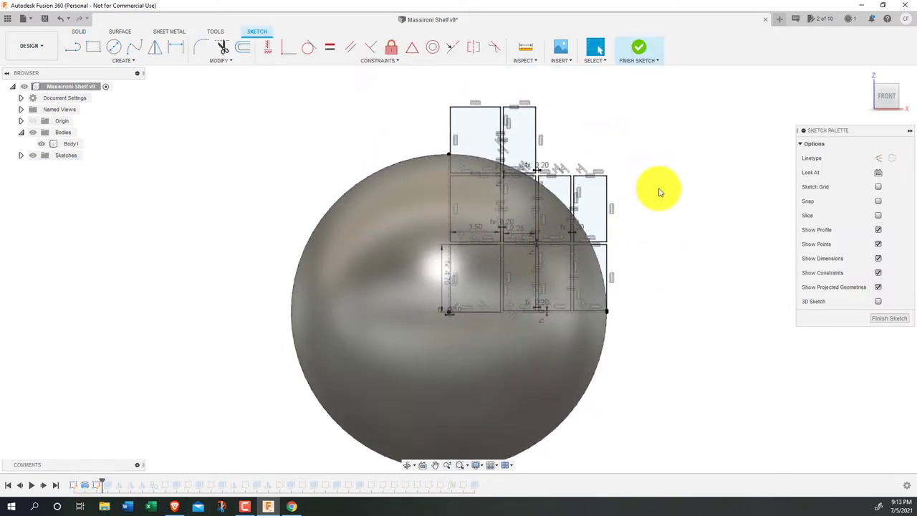
left_click(639, 50)
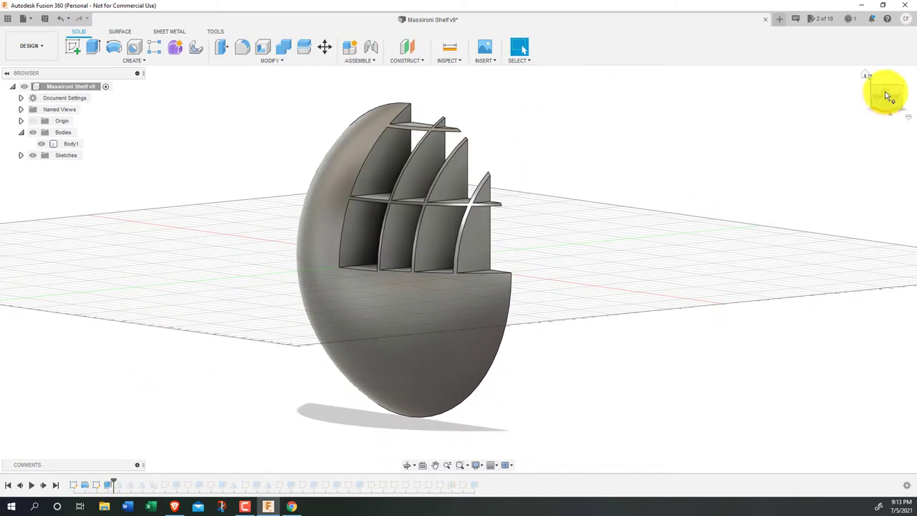
Orbit the model, then advance the timeline past CopyPasteBodies to build the slatted shelf and Body2
middle_click_drag(896, 87, 10, 85, "shift")
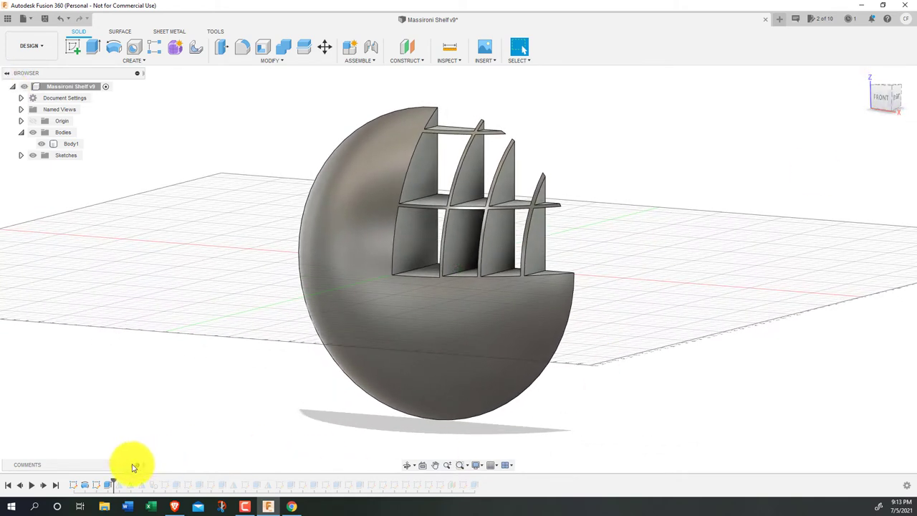
left_click_drag(131, 480, 148, 483)
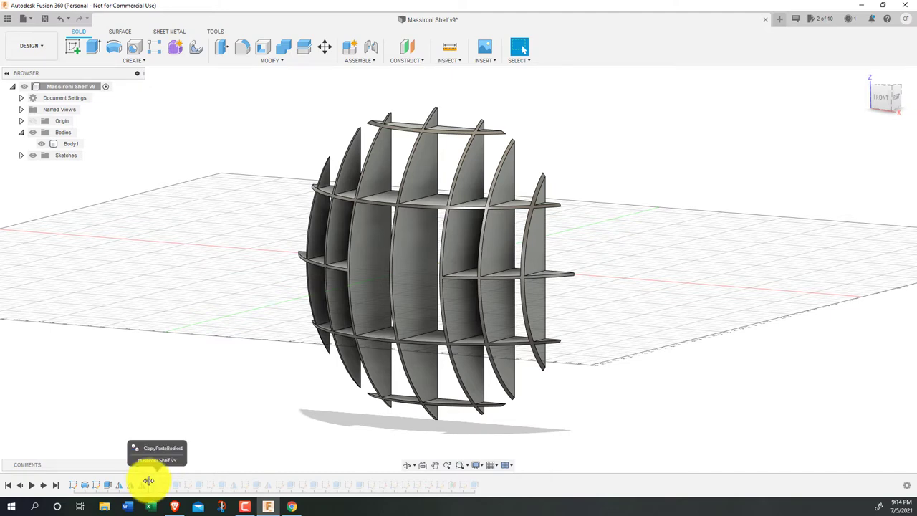
left_click_drag(156, 481, 161, 482)
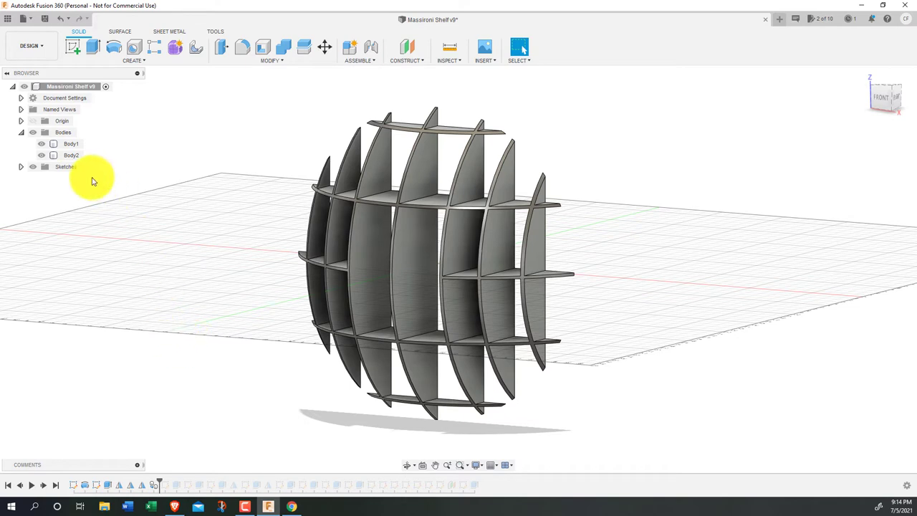
Hide Body2 and advance the history to show the separate vertical ribs at an angle
left_click(41, 155)
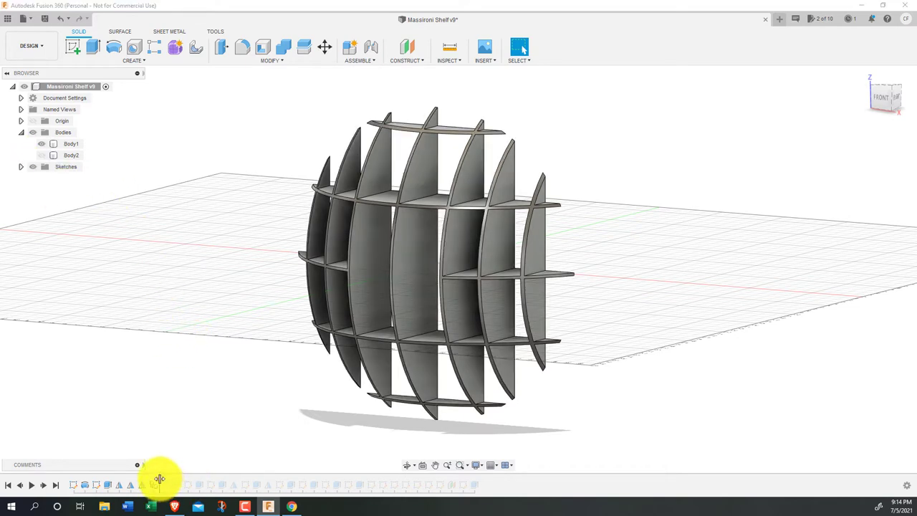
left_click_drag(177, 480, 182, 482)
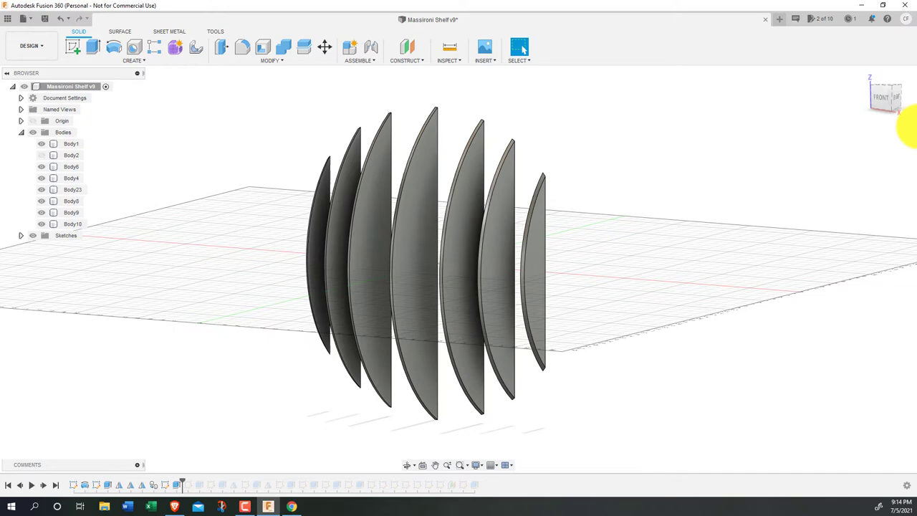
mouse_move(898, 89)
left_mouse_down()
mouse_move(914, 92)
mouse_move(894, 93)
left_mouse_up()
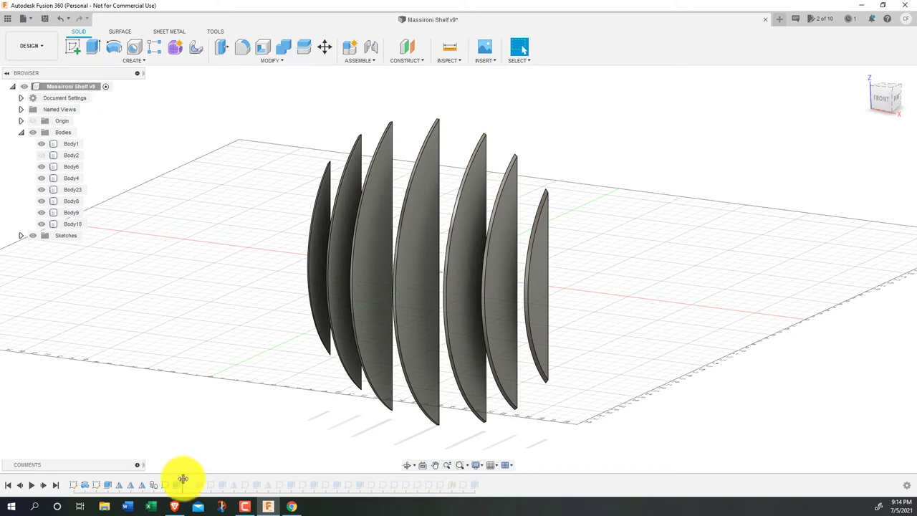
Advance to Extrude5, inspect the slots on ribs Body4 and Body8, then show Body2 again
left_click_drag(189, 481, 240, 483)
left_click(420, 301)
scroll(420, 301, "up", 5)
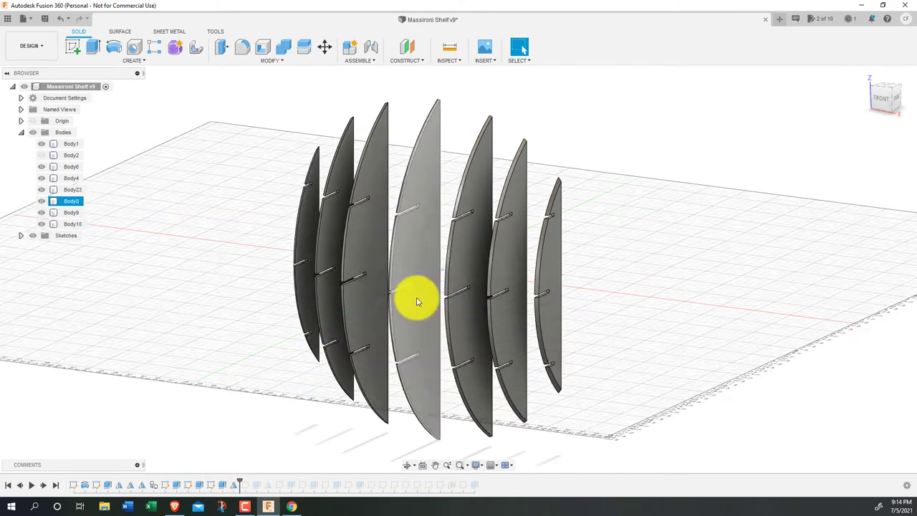
left_click(444, 256)
scroll(416, 352, "down", 3)
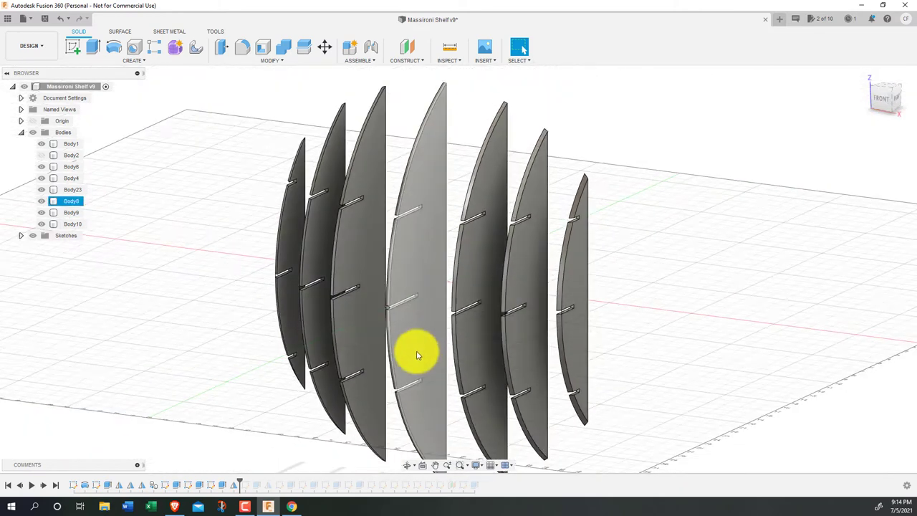
middle_click_drag(416, 351, 425, 327)
scroll(424, 328, "down", 1)
key("Escape")
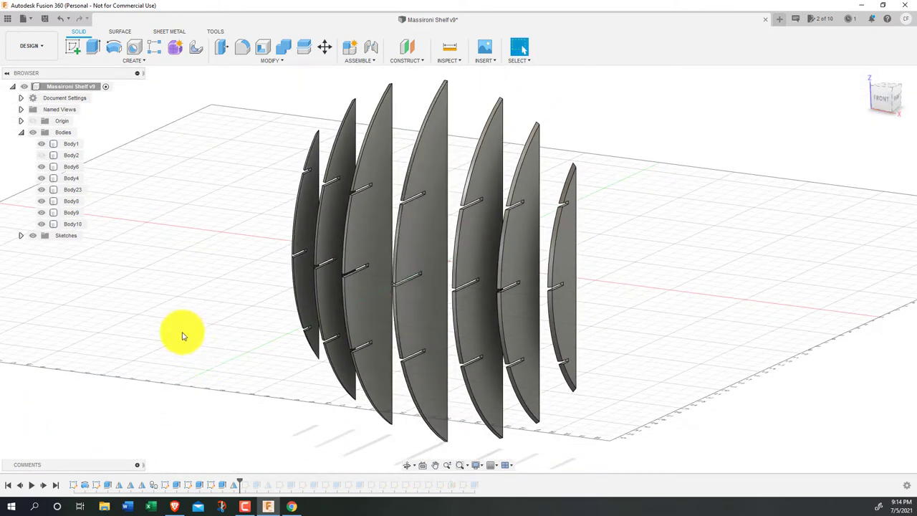
left_click(41, 154)
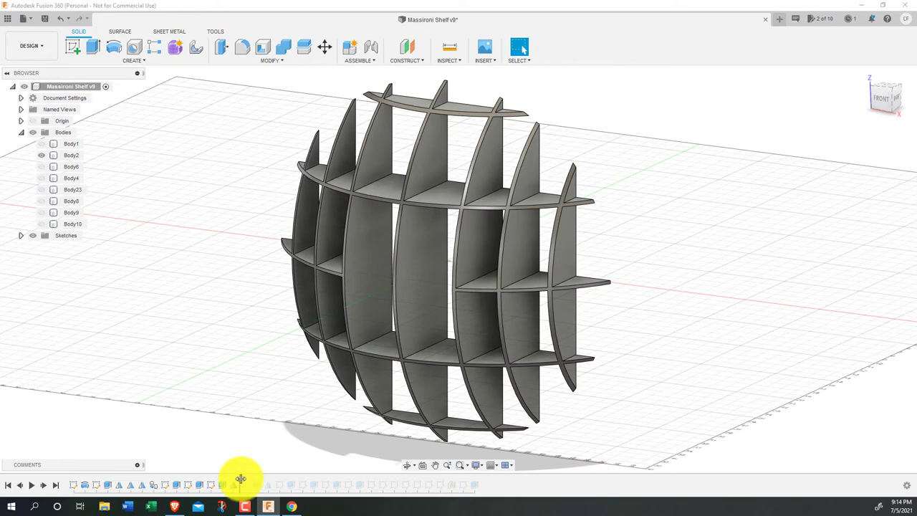
Advance to the horizontal shelves, turn on all rib bodies (Body1, Body6, Body4, Body23, Body8–Body10), restore Body19
left_click_drag(241, 483, 363, 481)
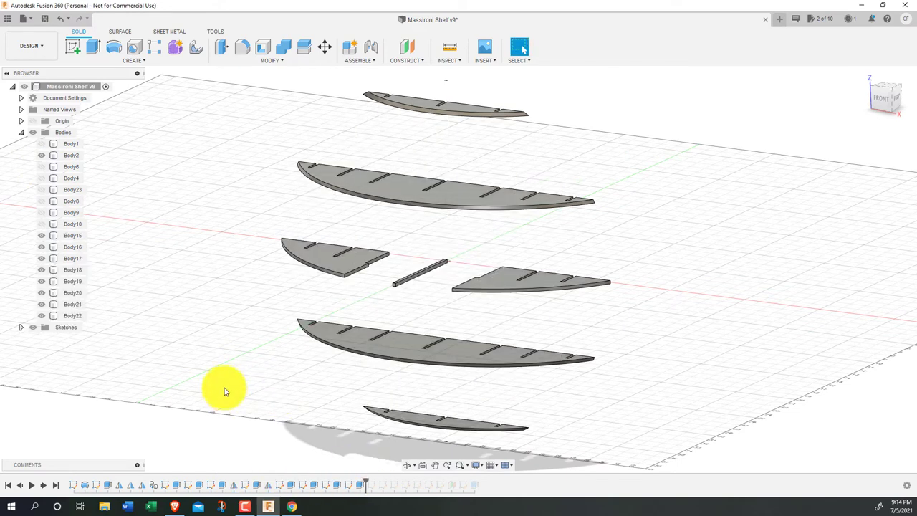
left_click(41, 280)
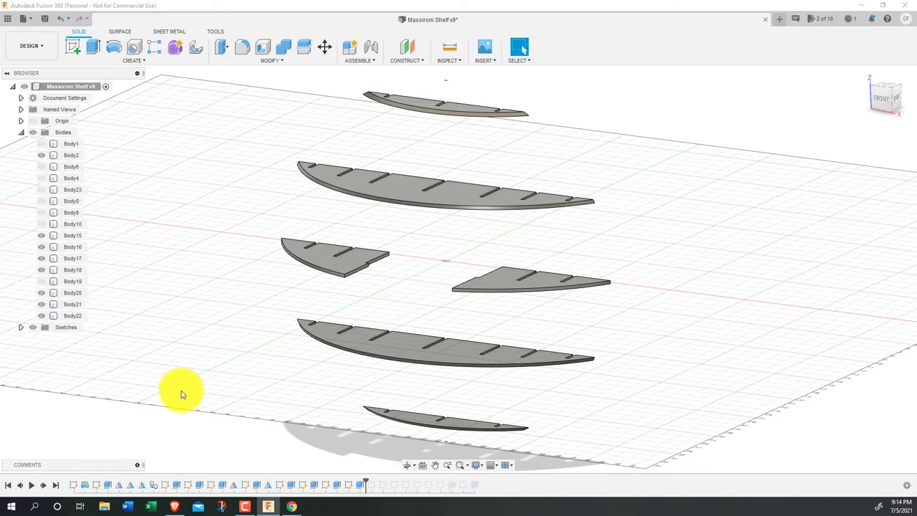
left_click(41, 143)
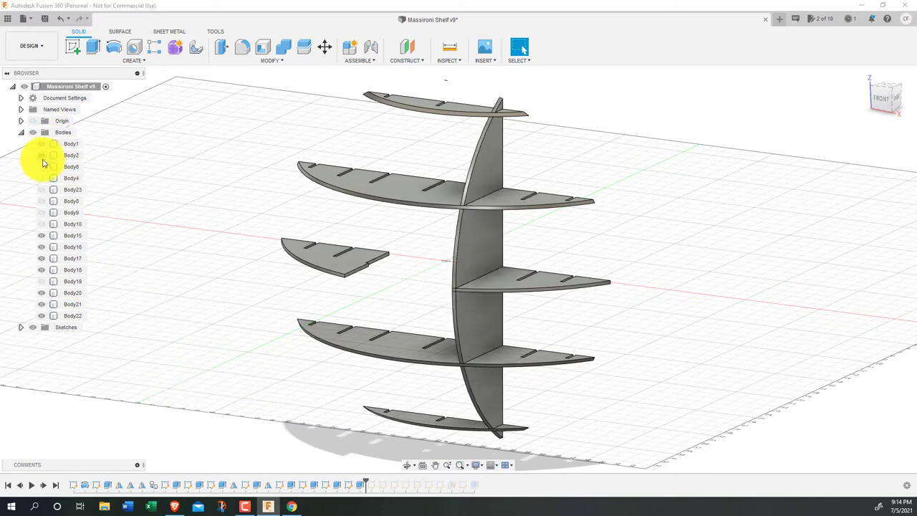
left_click(40, 166)
left_click(40, 178)
left_click(41, 189)
left_click(41, 201)
left_click(41, 212)
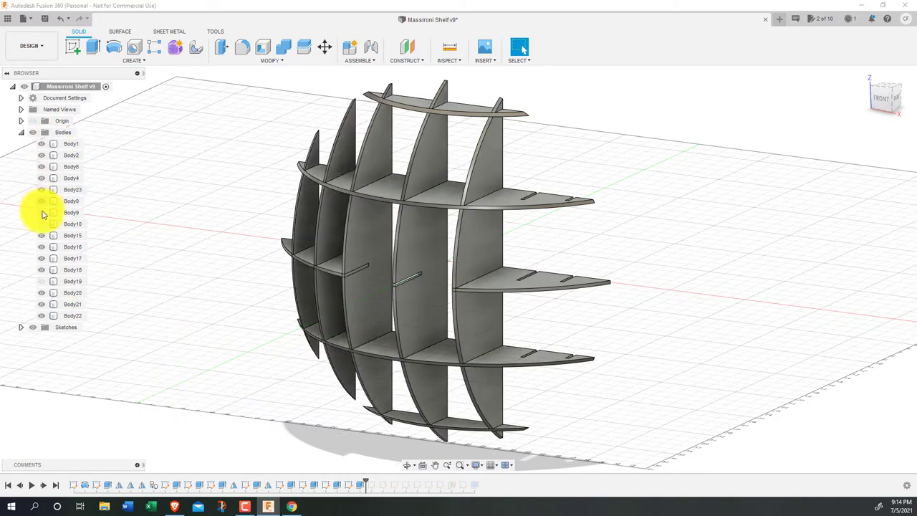
left_click(41, 223)
left_click(41, 235)
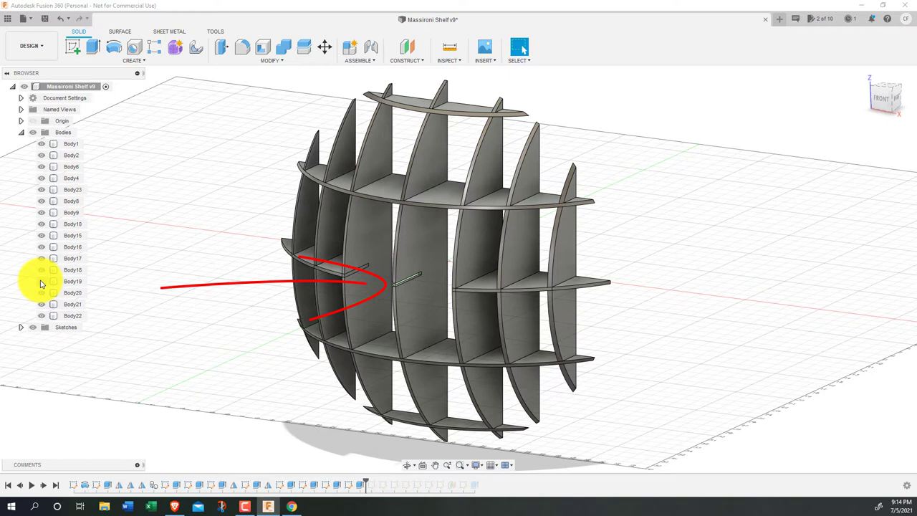
left_click(41, 282)
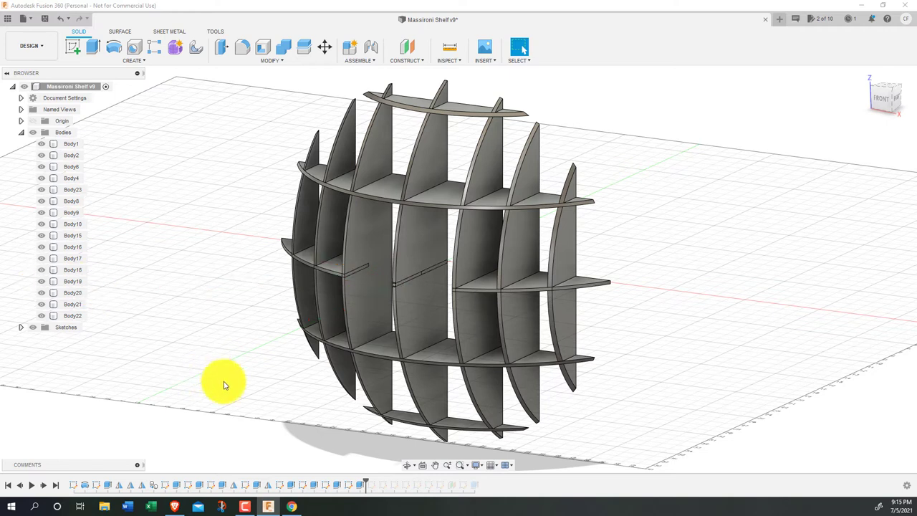
left_click_drag(365, 479, 445, 485)
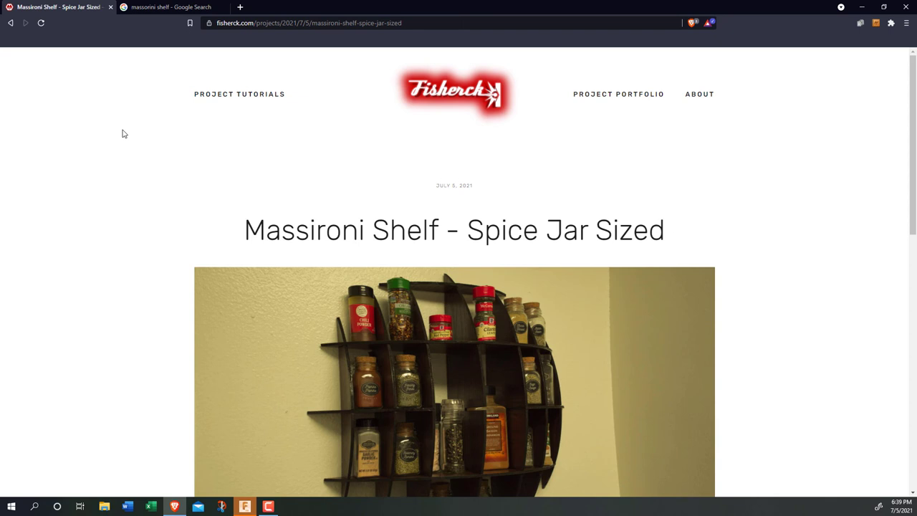
Scroll down the fisherck.com page to the photos of the finished shelf holding spice jars
scroll(122, 134, "down", 2)
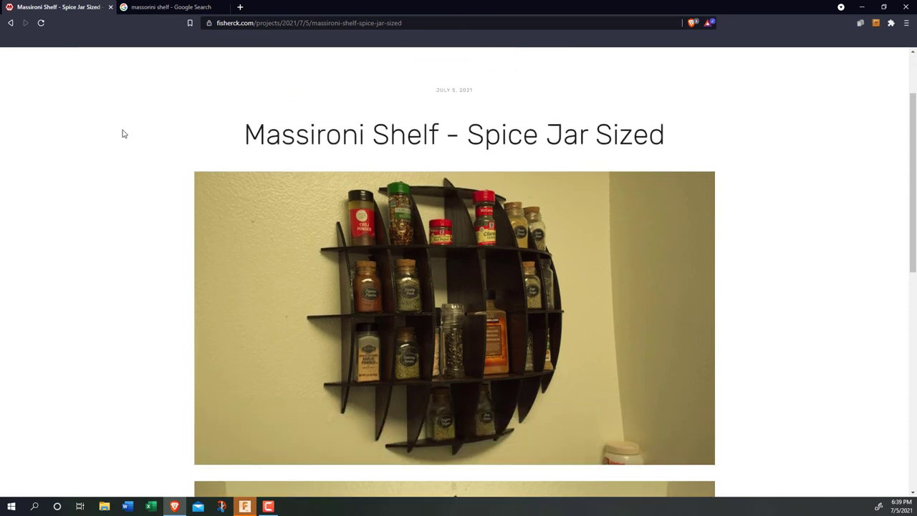
scroll(122, 134, "down", 2)
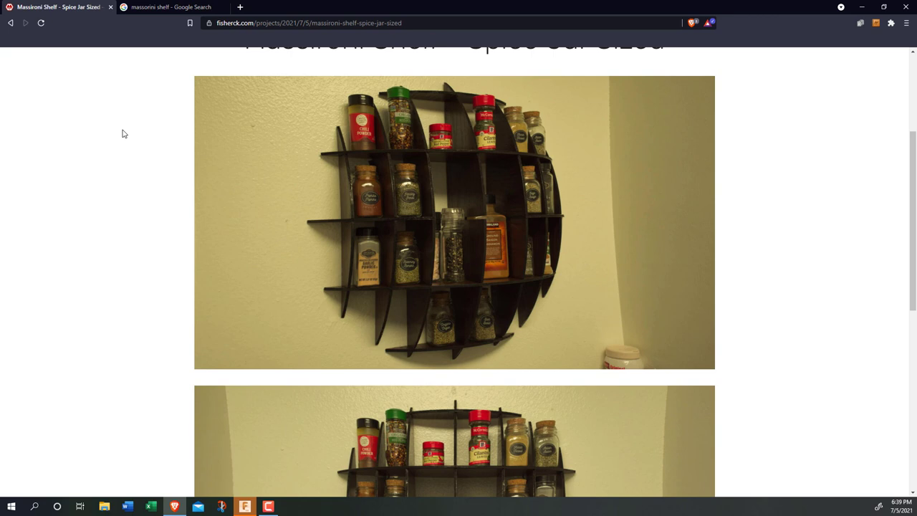
scroll(123, 134, "down", 2)
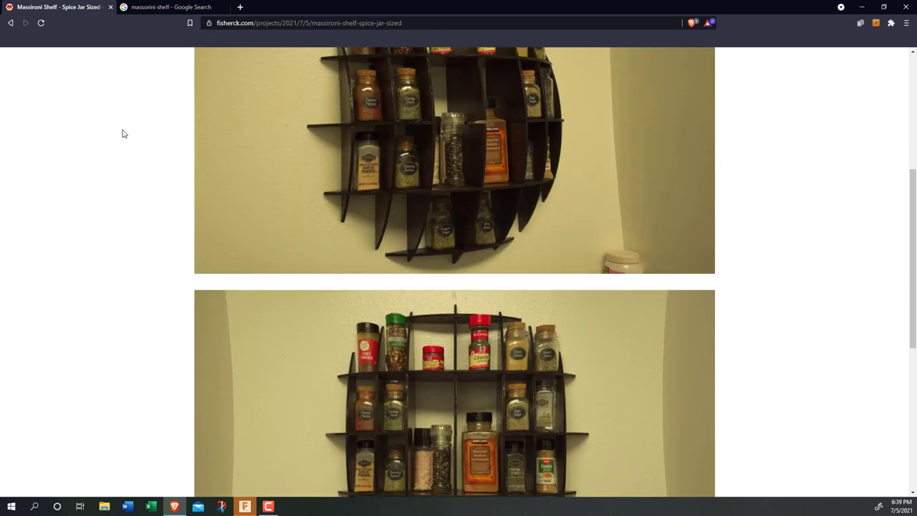